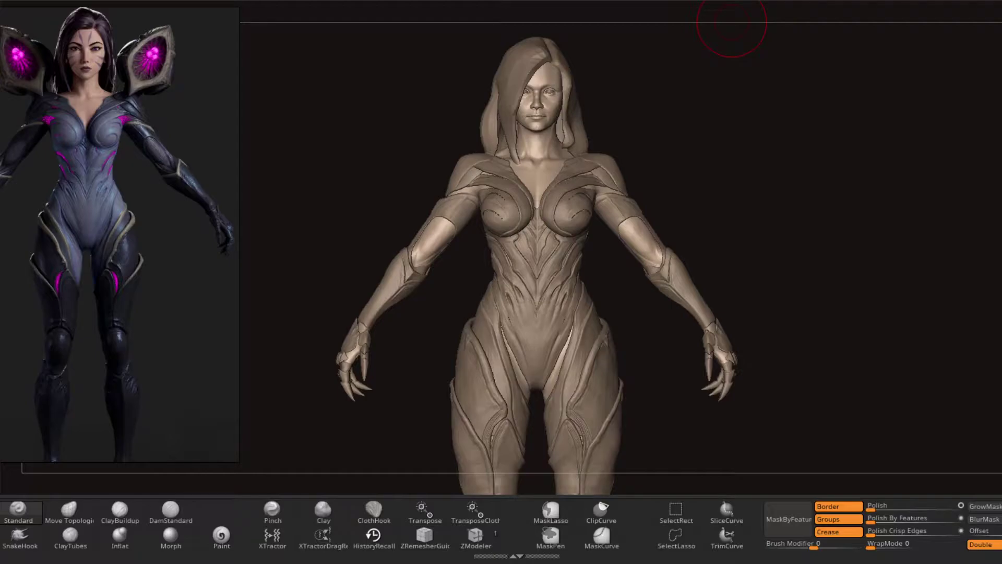
- Zoom into a close-up of the torso, neck and face, then return to the torso
{"action": "mouse_move", "coordinate": [797, 110]}
{"action": "left_mouse_down"}
{"action": "mouse_move", "coordinate": [785, 132]}
{"action": "mouse_move", "coordinate": [753, 128]}
{"action": "mouse_move", "coordinate": [776, 157]}
{"action": "mouse_move", "coordinate": [798, 152]}
{"action": "mouse_move", "coordinate": [797, 79]}
{"action": "mouse_move", "coordinate": [807, 245]}
{"action": "mouse_move", "coordinate": [779, 165]}
{"action": "left_mouse_up"}
{"action": "key", "text": "space"}
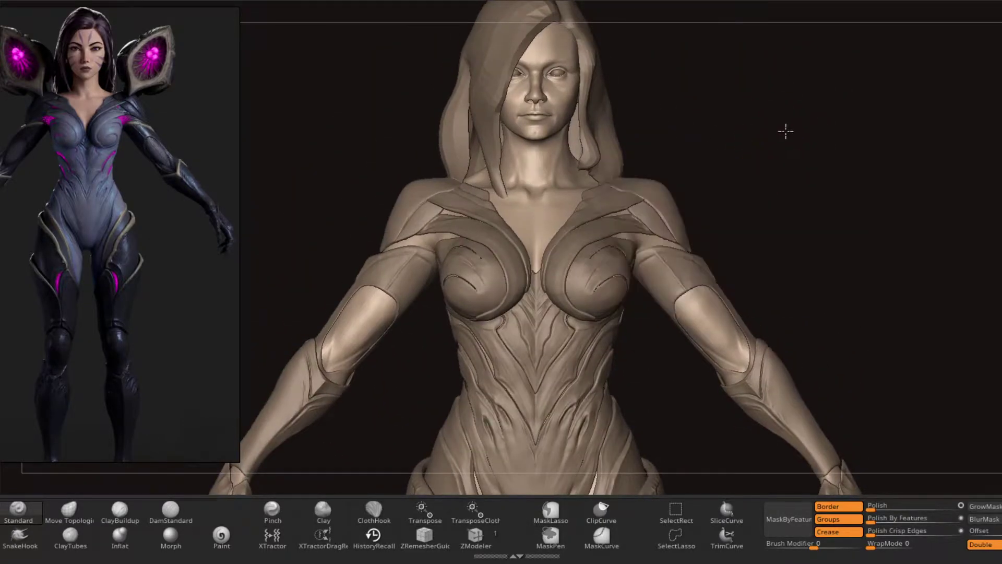
{"action": "mouse_move", "coordinate": [785, 128]}
{"action": "left_mouse_down"}
{"action": "mouse_move", "coordinate": [816, 167]}
{"action": "mouse_move", "coordinate": [868, 112]}
{"action": "mouse_move", "coordinate": [896, 107]}
{"action": "mouse_move", "coordinate": [915, 218]}
{"action": "left_mouse_up"}
{"action": "mouse_move", "coordinate": [895, 150]}
{"action": "left_mouse_down"}
{"action": "mouse_move", "coordinate": [913, 179]}
{"action": "mouse_move", "coordinate": [923, 51]}
{"action": "left_mouse_up"}
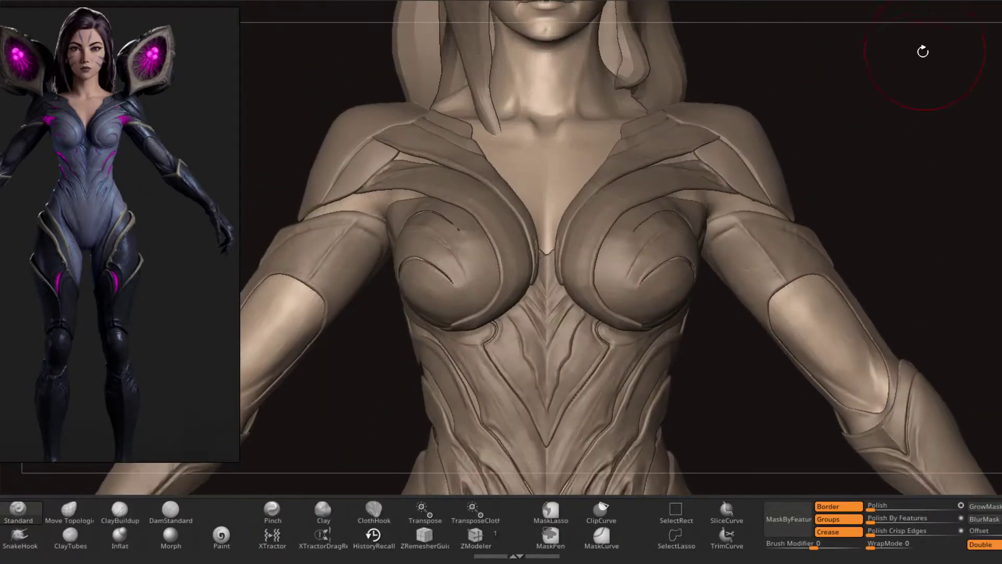
{"action": "mouse_move", "coordinate": [923, 150]}
{"action": "left_mouse_down"}
{"action": "mouse_move", "coordinate": [917, 179]}
{"action": "mouse_move", "coordinate": [931, 219]}
{"action": "mouse_move", "coordinate": [916, 167]}
{"action": "mouse_move", "coordinate": [921, 122]}
{"action": "left_mouse_up"}
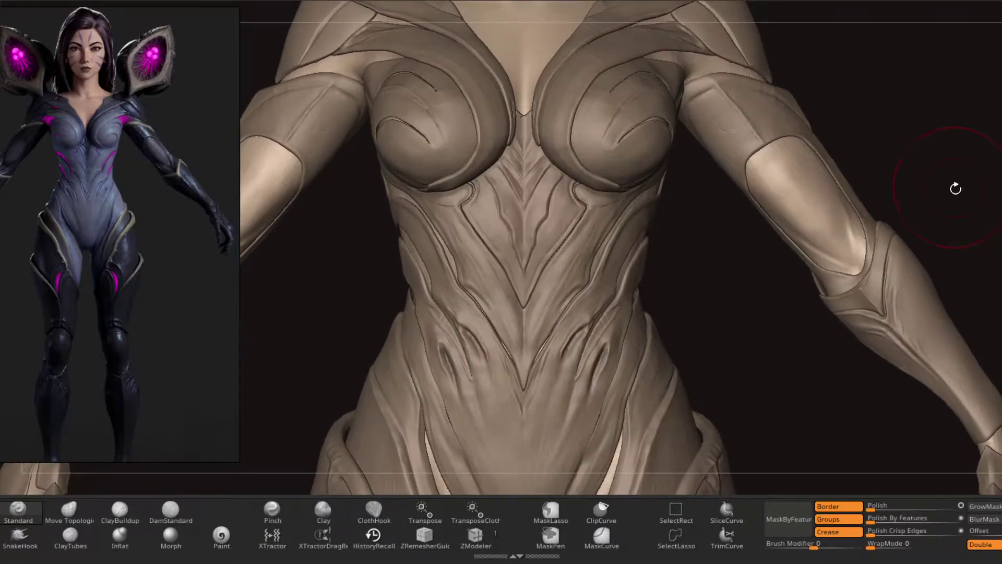
{"action": "mouse_move", "coordinate": [956, 184]}
{"action": "left_mouse_down"}
{"action": "mouse_move", "coordinate": [939, 128]}
{"action": "mouse_move", "coordinate": [942, 165]}
{"action": "mouse_move", "coordinate": [942, 104]}
{"action": "mouse_move", "coordinate": [961, 156]}
{"action": "mouse_move", "coordinate": [943, 92]}
{"action": "mouse_move", "coordinate": [841, 289]}
{"action": "mouse_move", "coordinate": [797, 331]}
{"action": "mouse_move", "coordinate": [818, 331]}
{"action": "mouse_move", "coordinate": [812, 323]}
{"action": "mouse_move", "coordinate": [794, 386]}
{"action": "mouse_move", "coordinate": [798, 255]}
{"action": "mouse_move", "coordinate": [794, 343]}
{"action": "mouse_move", "coordinate": [781, 326]}
{"action": "mouse_move", "coordinate": [769, 371]}
{"action": "mouse_move", "coordinate": [778, 315]}
{"action": "mouse_move", "coordinate": [789, 339]}
{"action": "mouse_move", "coordinate": [767, 320]}
{"action": "mouse_move", "coordinate": [767, 342]}
{"action": "mouse_move", "coordinate": [773, 294]}
{"action": "mouse_move", "coordinate": [764, 340]}
{"action": "mouse_move", "coordinate": [747, 325]}
{"action": "mouse_move", "coordinate": [718, 341]}
{"action": "left_mouse_up"}
- Move down the leg to inspect the foot, knee and clawed hand on the thigh
{"action": "left_click_drag", "start_coordinate": [723, 280], "coordinate": [717, 237], "text": "alt"}
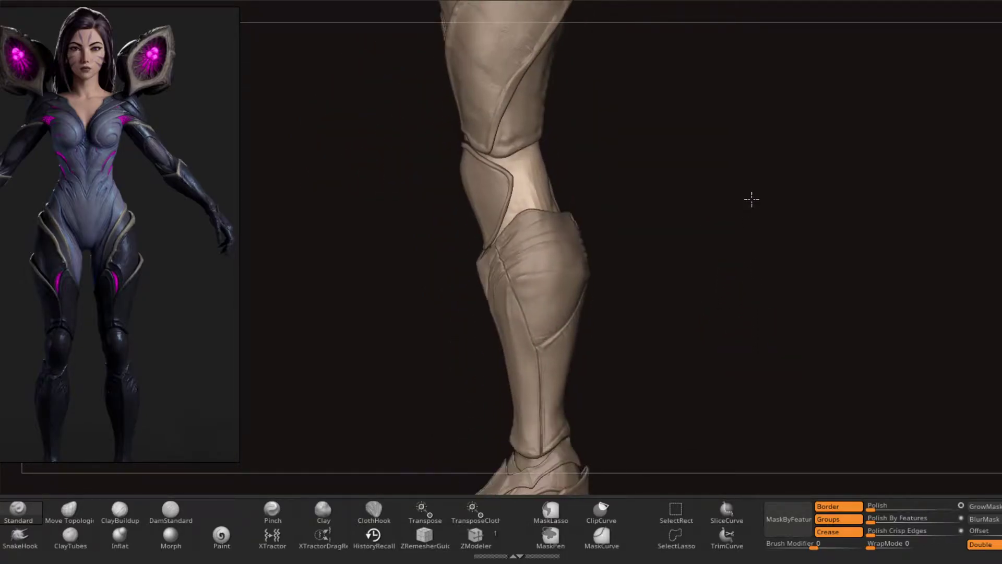
{"action": "left_click_drag", "start_coordinate": [751, 198], "coordinate": [738, 226], "text": "alt"}
{"action": "mouse_move", "coordinate": [755, 283]}
{"action": "left_mouse_down", "text": "alt"}
{"action": "mouse_move", "coordinate": [769, 298]}
{"action": "mouse_move", "coordinate": [761, 119]}
{"action": "mouse_move", "coordinate": [770, 79]}
{"action": "mouse_move", "coordinate": [794, 74]}
{"action": "mouse_move", "coordinate": [785, 196]}
{"action": "mouse_move", "coordinate": [794, 226]}
{"action": "left_mouse_up", "text": "alt"}
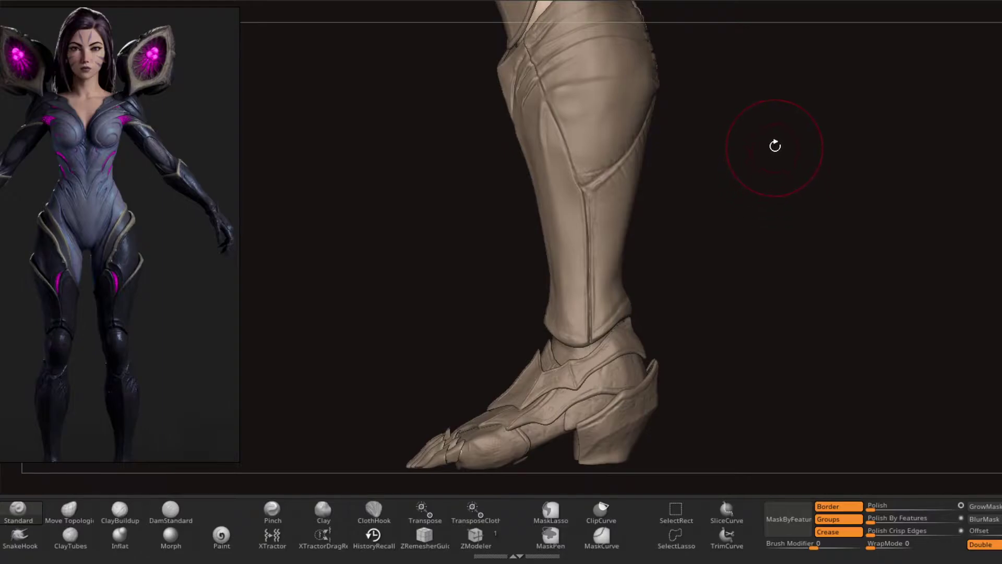
{"action": "mouse_move", "coordinate": [775, 146]}
{"action": "left_mouse_down", "text": "alt"}
{"action": "mouse_move", "coordinate": [776, 417]}
{"action": "mouse_move", "coordinate": [780, 283]}
{"action": "left_mouse_up", "text": "alt"}
{"action": "left_click_drag", "start_coordinate": [781, 137], "coordinate": [781, 418], "text": "alt"}
- Pan up the arm, chest and face, then rotate the sculpt to show its lower back
{"action": "left_click_drag", "start_coordinate": [801, 192], "coordinate": [796, 330], "text": "alt"}
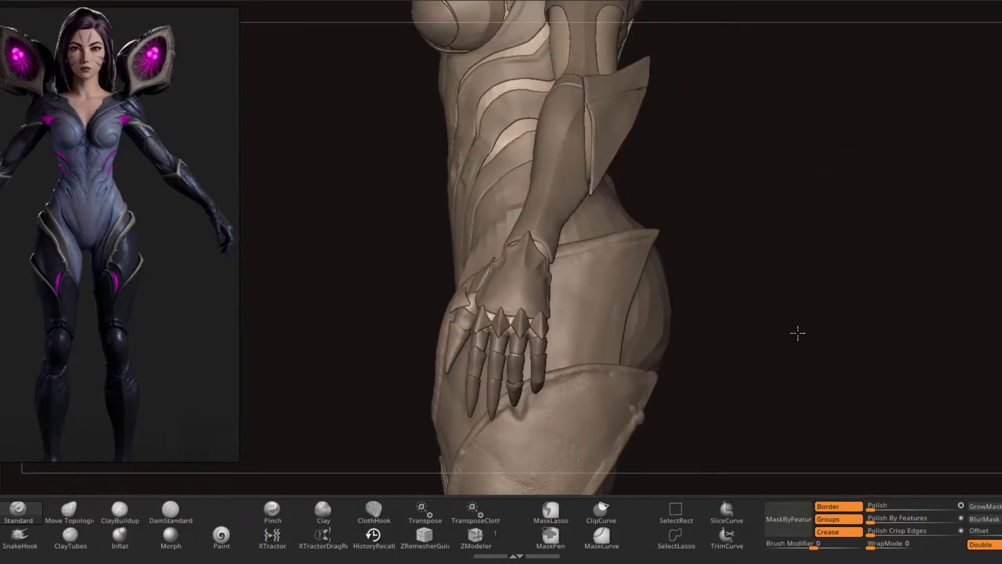
{"action": "left_click_drag", "start_coordinate": [812, 134], "coordinate": [815, 302], "text": "alt"}
{"action": "left_click_drag", "start_coordinate": [806, 103], "coordinate": [810, 309], "text": "alt"}
{"action": "left_click_drag", "start_coordinate": [858, 258], "coordinate": [794, 252]}
{"action": "mouse_move", "coordinate": [867, 295]}
{"action": "left_mouse_down"}
{"action": "mouse_move", "coordinate": [788, 123]}
{"action": "mouse_move", "coordinate": [846, 96]}
{"action": "mouse_move", "coordinate": [913, 213]}
{"action": "mouse_move", "coordinate": [901, 206]}
{"action": "mouse_move", "coordinate": [877, 233]}
{"action": "mouse_move", "coordinate": [879, 98]}
{"action": "mouse_move", "coordinate": [896, 210]}
{"action": "mouse_move", "coordinate": [890, 304]}
{"action": "mouse_move", "coordinate": [888, 215]}
{"action": "mouse_move", "coordinate": [876, 196]}
{"action": "mouse_move", "coordinate": [839, 218]}
{"action": "left_mouse_up"}
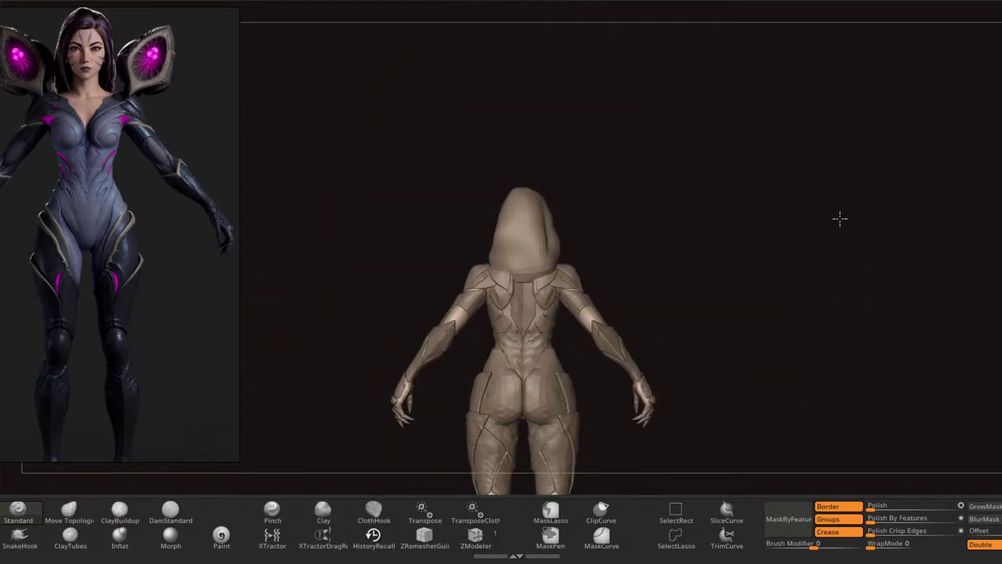
- Zoom in on the back and hips, then move down to the legs and enlarge the sculpt
{"action": "mouse_move", "coordinate": [882, 250]}
{"action": "left_mouse_down"}
{"action": "mouse_move", "coordinate": [899, 257]}
{"action": "mouse_move", "coordinate": [883, 310]}
{"action": "mouse_move", "coordinate": [868, 299]}
{"action": "mouse_move", "coordinate": [885, 308]}
{"action": "mouse_move", "coordinate": [980, 295]}
{"action": "mouse_move", "coordinate": [926, 311]}
{"action": "left_mouse_up"}
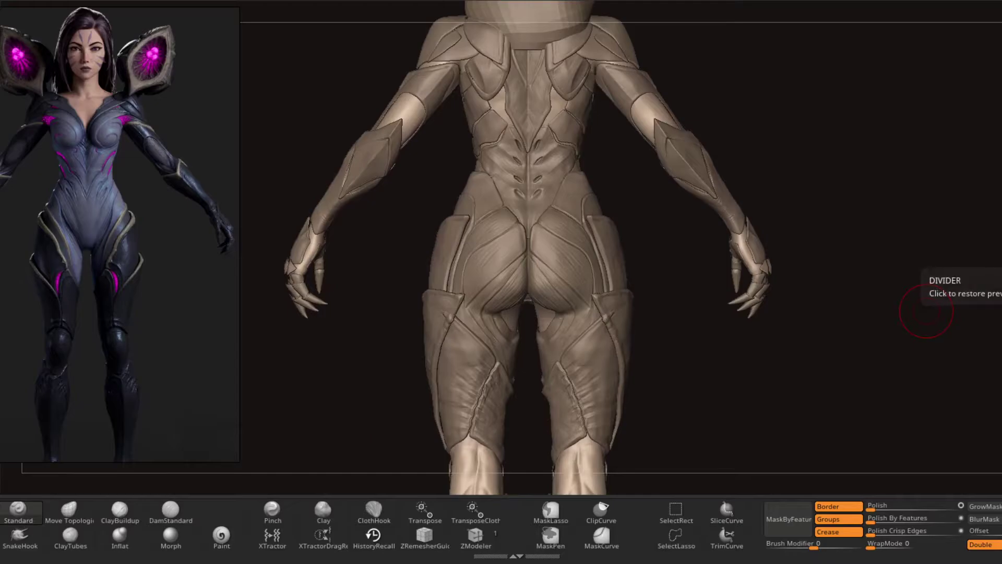
{"action": "mouse_move", "coordinate": [900, 367]}
{"action": "left_mouse_down", "text": "alt"}
{"action": "mouse_move", "coordinate": [890, 205]}
{"action": "mouse_move", "coordinate": [902, 178]}
{"action": "left_mouse_up", "text": "alt"}
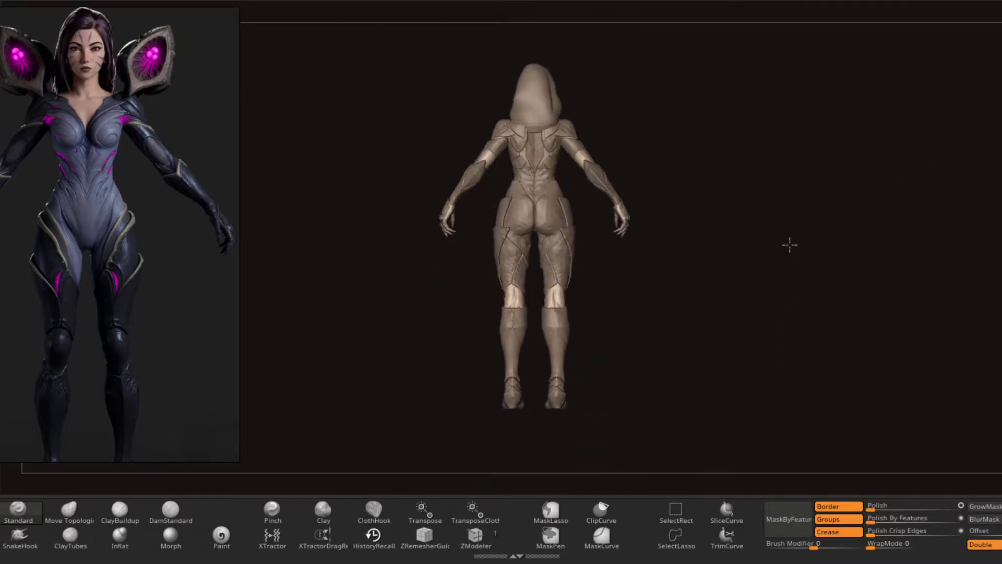
{"action": "mouse_move", "coordinate": [869, 314]}
{"action": "left_mouse_down"}
{"action": "mouse_move", "coordinate": [936, 348]}
{"action": "mouse_move", "coordinate": [907, 264]}
{"action": "mouse_move", "coordinate": [897, 150]}
{"action": "mouse_move", "coordinate": [903, 259]}
{"action": "mouse_move", "coordinate": [885, 203]}
{"action": "mouse_move", "coordinate": [902, 216]}
{"action": "mouse_move", "coordinate": [828, 226]}
{"action": "mouse_move", "coordinate": [856, 163]}
{"action": "mouse_move", "coordinate": [841, 236]}
{"action": "mouse_move", "coordinate": [850, 298]}
{"action": "mouse_move", "coordinate": [832, 152]}
{"action": "mouse_move", "coordinate": [832, 235]}
{"action": "mouse_move", "coordinate": [851, 182]}
{"action": "left_mouse_up"}
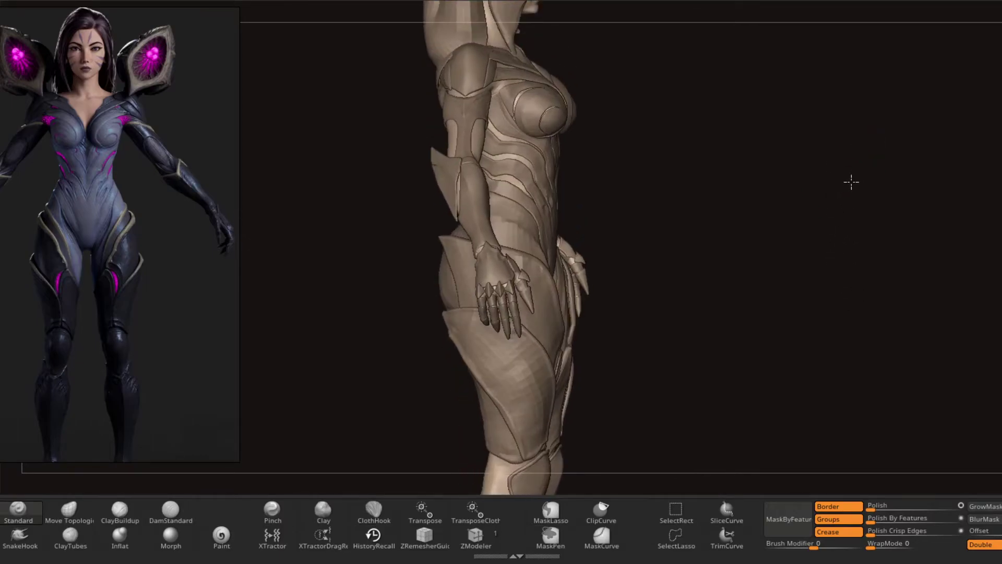
- Zoom in on the head and chest and rotate the sculpt to a centred front face view
{"action": "left_click_drag", "start_coordinate": [826, 336], "coordinate": [828, 273], "text": "alt"}
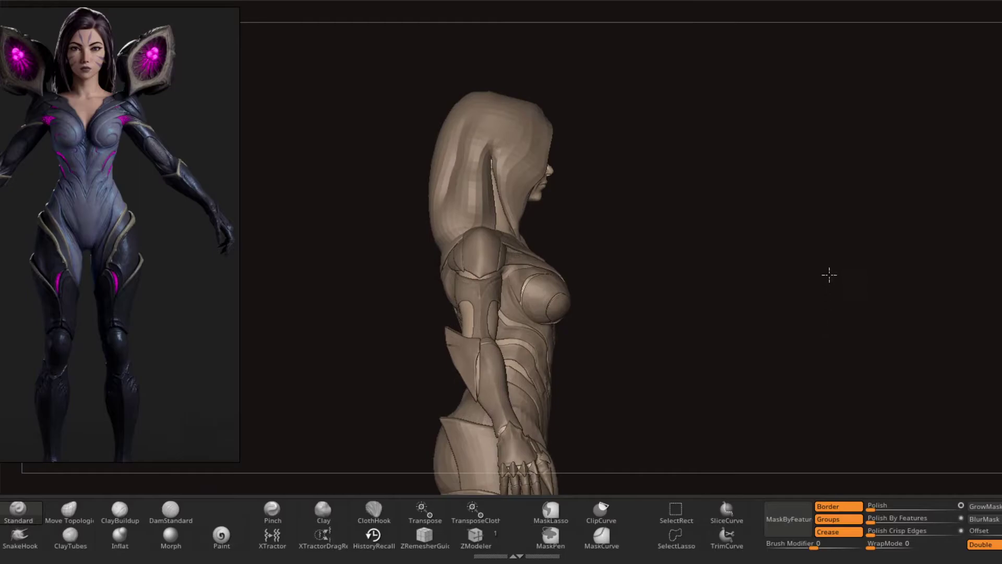
{"action": "mouse_move", "coordinate": [821, 221]}
{"action": "left_mouse_down"}
{"action": "mouse_move", "coordinate": [861, 216]}
{"action": "mouse_move", "coordinate": [887, 264]}
{"action": "left_mouse_up"}
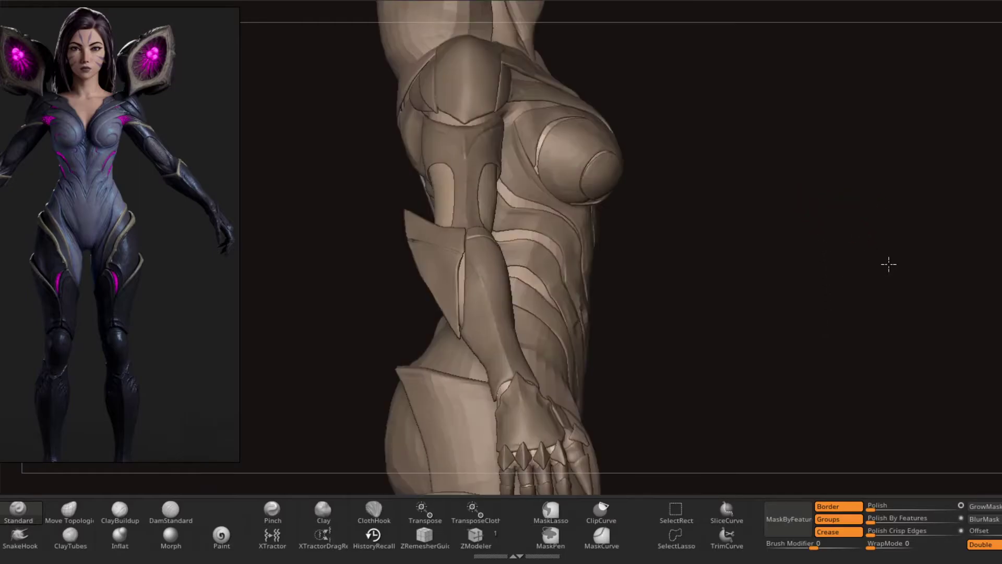
{"action": "mouse_move", "coordinate": [843, 228]}
{"action": "left_mouse_down", "text": "alt"}
{"action": "mouse_move", "coordinate": [830, 172]}
{"action": "mouse_move", "coordinate": [854, 171]}
{"action": "left_mouse_up", "text": "alt"}
{"action": "mouse_move", "coordinate": [856, 115]}
{"action": "left_mouse_down", "text": "alt"}
{"action": "mouse_move", "coordinate": [891, 194]}
{"action": "mouse_move", "coordinate": [819, 188]}
{"action": "left_mouse_up", "text": "alt"}
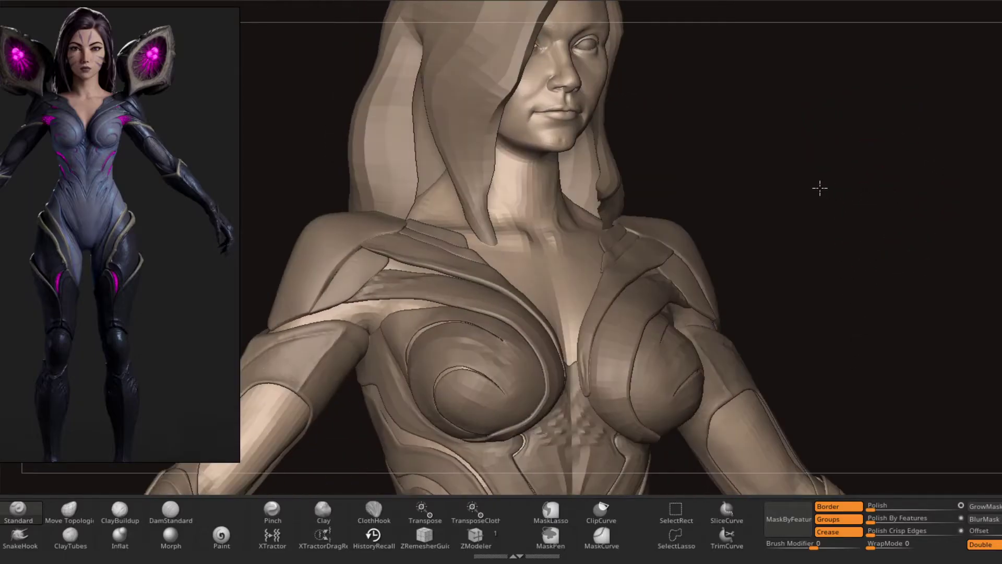
{"action": "mouse_move", "coordinate": [840, 127]}
{"action": "left_mouse_down", "text": "alt"}
{"action": "mouse_move", "coordinate": [850, 219]}
{"action": "mouse_move", "coordinate": [843, 177]}
{"action": "mouse_move", "coordinate": [852, 209]}
{"action": "mouse_move", "coordinate": [871, 223]}
{"action": "mouse_move", "coordinate": [885, 170]}
{"action": "left_mouse_up", "text": "alt"}
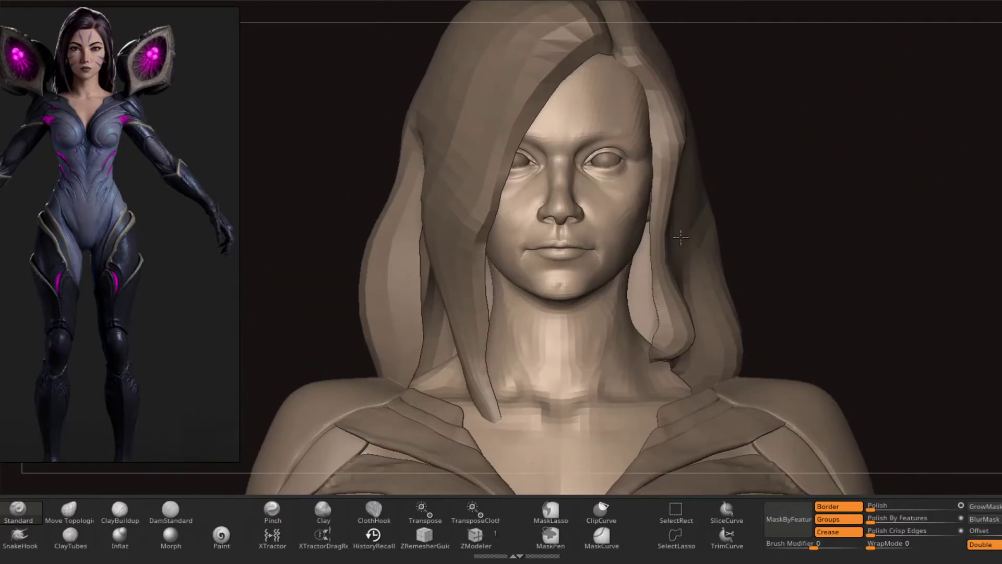
- Move the PureRef board from the concept art to the women's face photos and zoom in
{"action": "scroll", "coordinate": [71, 246], "scroll_direction": "down", "scroll_amount": 5}
{"action": "scroll", "coordinate": [70, 245], "scroll_direction": "down", "scroll_amount": 2}
{"action": "scroll", "coordinate": [77, 223], "scroll_direction": "up", "scroll_amount": 3}
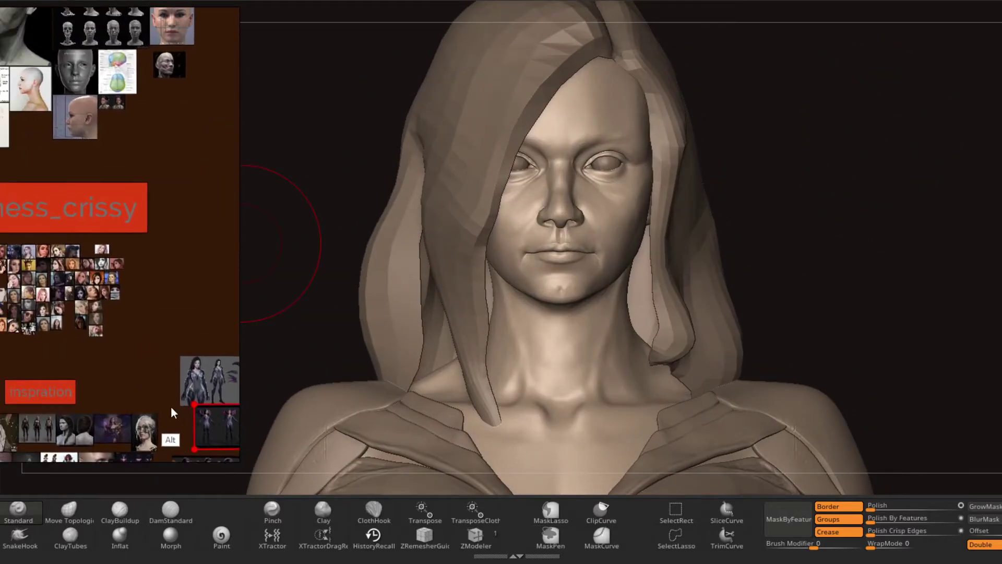
{"action": "scroll", "coordinate": [146, 277], "scroll_direction": "up", "scroll_amount": 8}
{"action": "scroll", "coordinate": [143, 290], "scroll_direction": "down", "scroll_amount": 4}
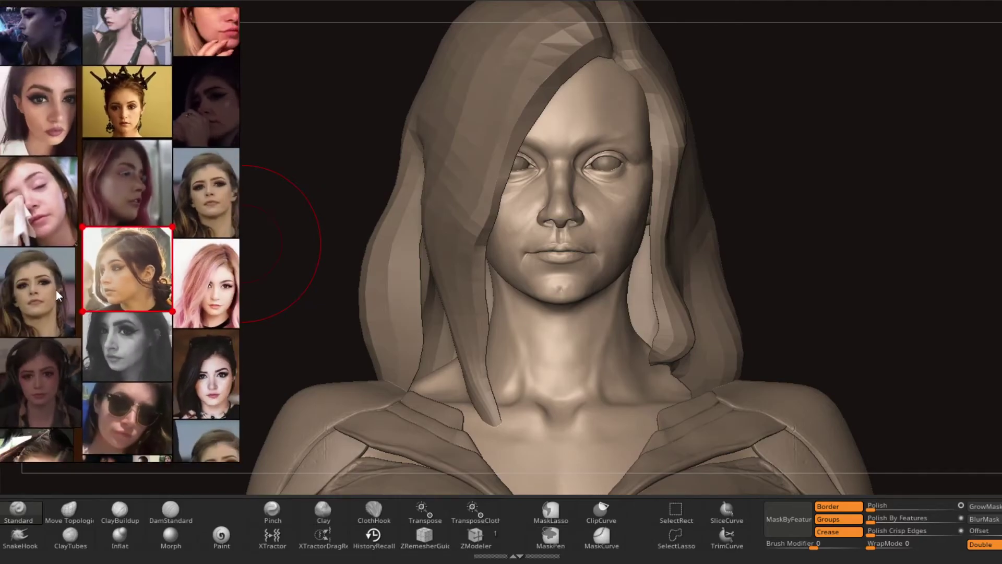
{"action": "scroll", "coordinate": [56, 289], "scroll_direction": "down", "scroll_amount": 3}
{"action": "scroll", "coordinate": [134, 356], "scroll_direction": "up", "scroll_amount": 1}
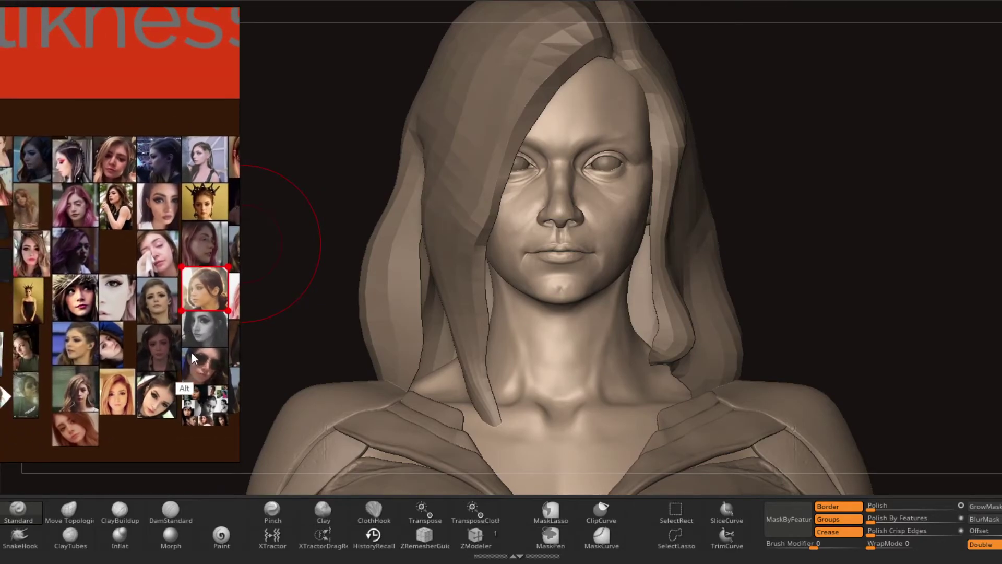
{"action": "middle_click_drag", "start_coordinate": [192, 353], "coordinate": [135, 345]}
{"action": "middle_click_drag", "start_coordinate": [199, 360], "coordinate": [189, 365]}
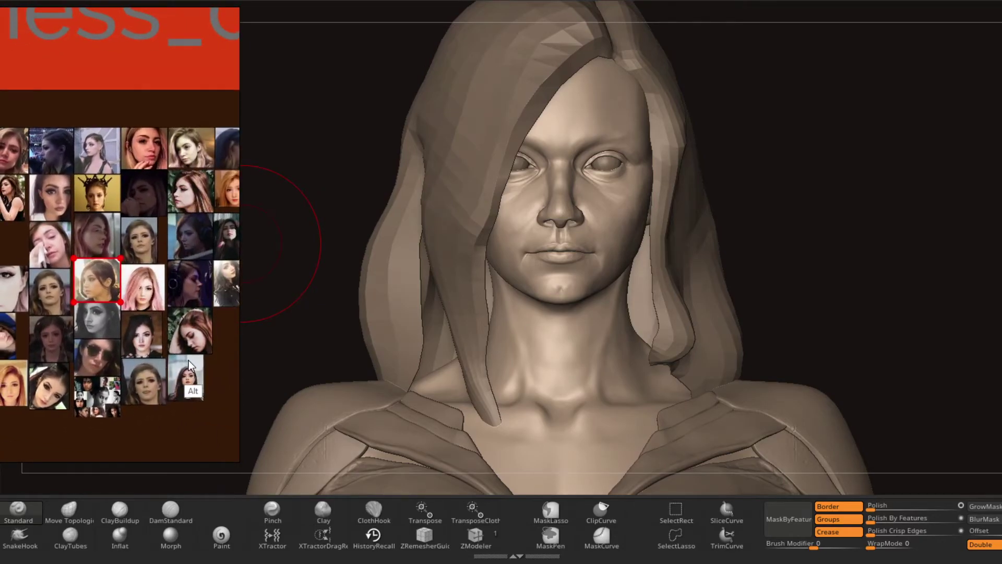
{"action": "scroll", "coordinate": [186, 295], "scroll_direction": "up", "scroll_amount": 3}
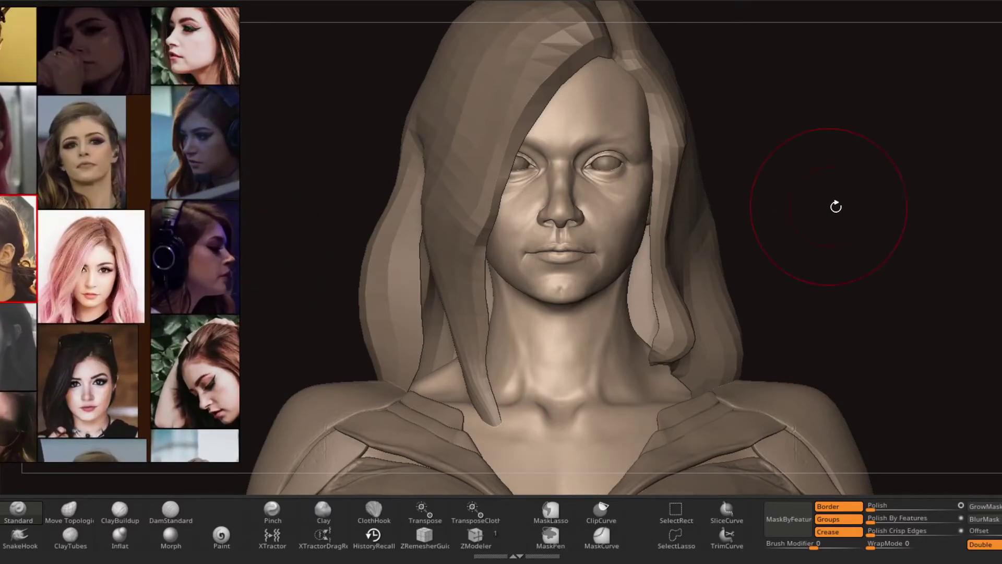
- Zoom out from the bust, then close in on the torso, waist and pelvis
{"action": "mouse_move", "coordinate": [873, 211]}
{"action": "left_mouse_down", "text": "alt"}
{"action": "mouse_move", "coordinate": [877, 192]}
{"action": "mouse_move", "coordinate": [872, 199]}
{"action": "mouse_move", "coordinate": [898, 198]}
{"action": "mouse_move", "coordinate": [886, 197]}
{"action": "mouse_move", "coordinate": [877, 230]}
{"action": "mouse_move", "coordinate": [872, 164]}
{"action": "mouse_move", "coordinate": [879, 183]}
{"action": "mouse_move", "coordinate": [890, 168]}
{"action": "mouse_move", "coordinate": [876, 241]}
{"action": "mouse_move", "coordinate": [888, 183]}
{"action": "mouse_move", "coordinate": [870, 184]}
{"action": "mouse_move", "coordinate": [939, 192]}
{"action": "mouse_move", "coordinate": [887, 201]}
{"action": "mouse_move", "coordinate": [917, 201]}
{"action": "mouse_move", "coordinate": [881, 190]}
{"action": "left_mouse_up", "text": "alt"}
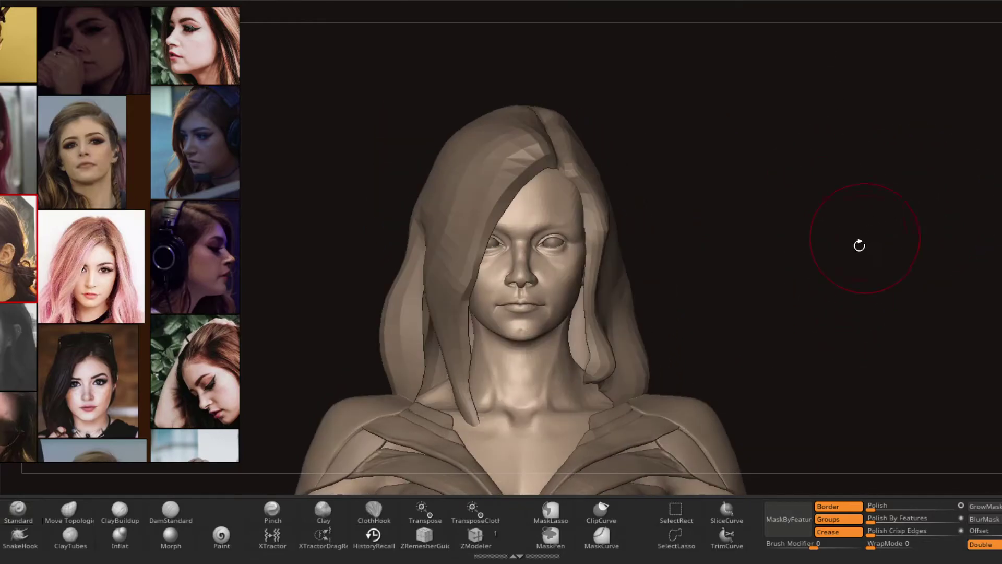
{"action": "mouse_move", "coordinate": [859, 245]}
{"action": "left_mouse_down", "text": "alt"}
{"action": "mouse_move", "coordinate": [879, 152]}
{"action": "mouse_move", "coordinate": [903, 226]}
{"action": "mouse_move", "coordinate": [901, 156]}
{"action": "mouse_move", "coordinate": [913, 228]}
{"action": "mouse_move", "coordinate": [889, 184]}
{"action": "mouse_move", "coordinate": [872, 255]}
{"action": "mouse_move", "coordinate": [873, 193]}
{"action": "mouse_move", "coordinate": [893, 215]}
{"action": "mouse_move", "coordinate": [887, 207]}
{"action": "mouse_move", "coordinate": [865, 235]}
{"action": "left_mouse_up", "text": "alt"}
{"action": "left_click_drag", "start_coordinate": [931, 296], "coordinate": [973, 329], "text": "alt"}
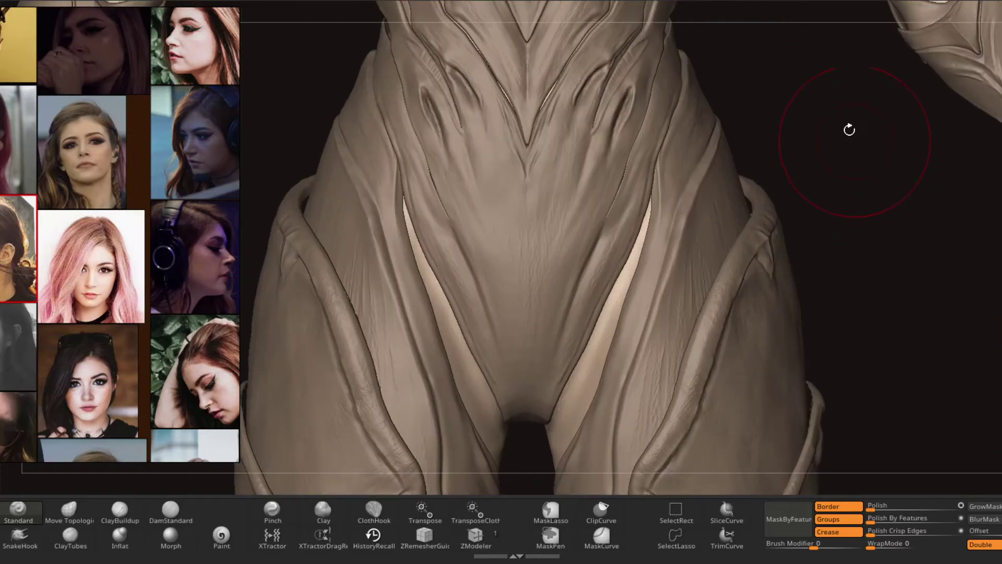
{"action": "mouse_move", "coordinate": [835, 152]}
{"action": "left_mouse_down", "text": "alt"}
{"action": "mouse_move", "coordinate": [828, 262]}
{"action": "mouse_move", "coordinate": [825, 251]}
{"action": "mouse_move", "coordinate": [785, 268]}
{"action": "mouse_move", "coordinate": [787, 448]}
{"action": "mouse_move", "coordinate": [812, 397]}
{"action": "left_mouse_up", "text": "alt"}
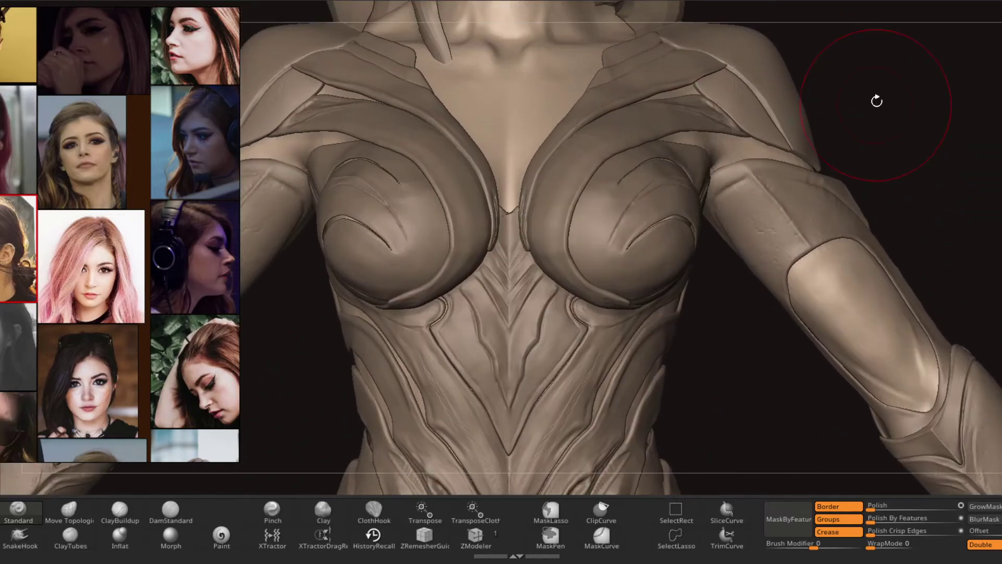
- Inspect the neck and face in three-quarter view, then turn the sculpt back to front
{"action": "left_click_drag", "start_coordinate": [881, 103], "coordinate": [884, 405], "text": "alt"}
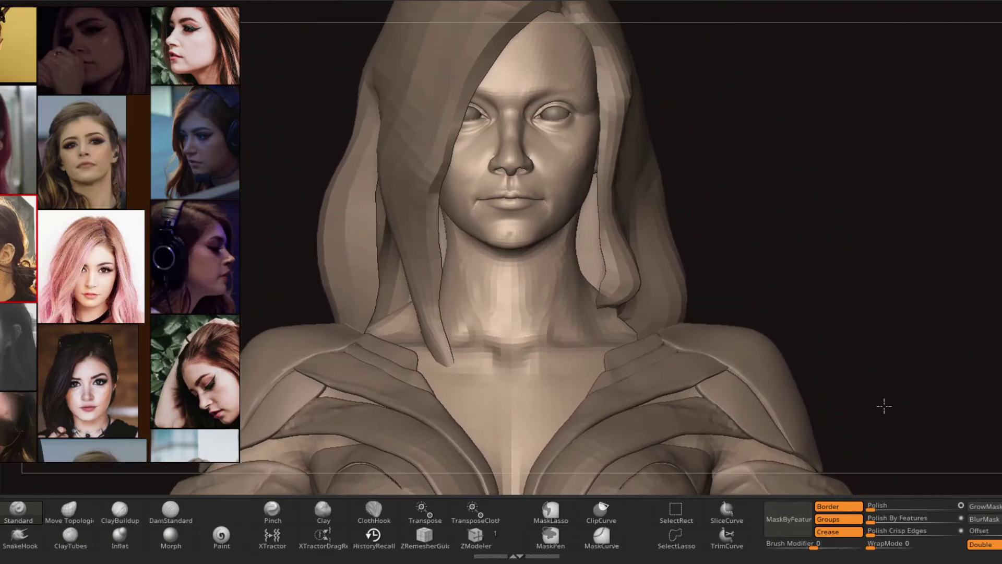
{"action": "left_click_drag", "start_coordinate": [861, 145], "coordinate": [859, 165], "text": "alt"}
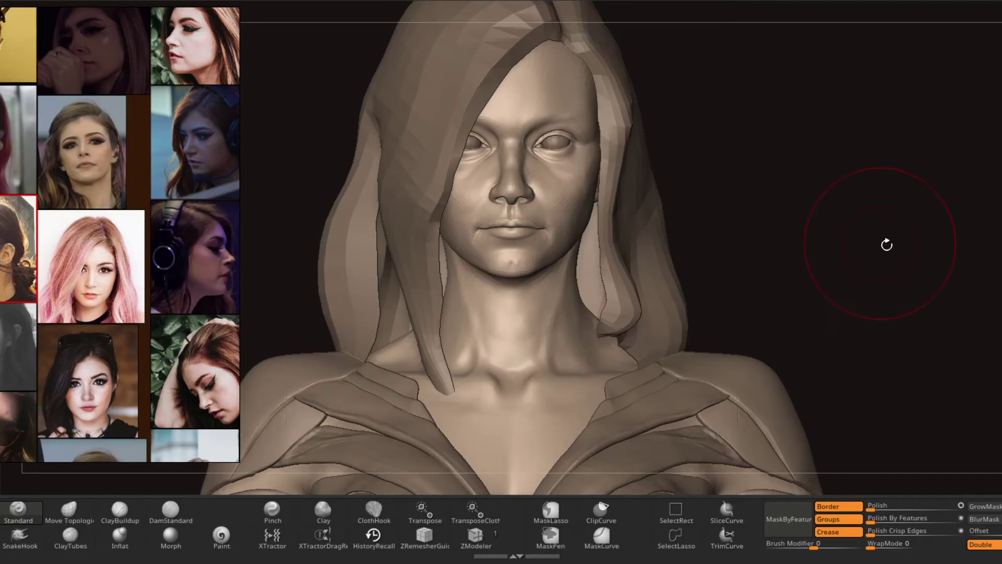
{"action": "mouse_move", "coordinate": [881, 201]}
{"action": "left_mouse_down", "text": "alt"}
{"action": "mouse_move", "coordinate": [878, 231]}
{"action": "mouse_move", "coordinate": [809, 221]}
{"action": "mouse_move", "coordinate": [910, 280]}
{"action": "mouse_move", "coordinate": [840, 282]}
{"action": "left_mouse_up", "text": "alt"}
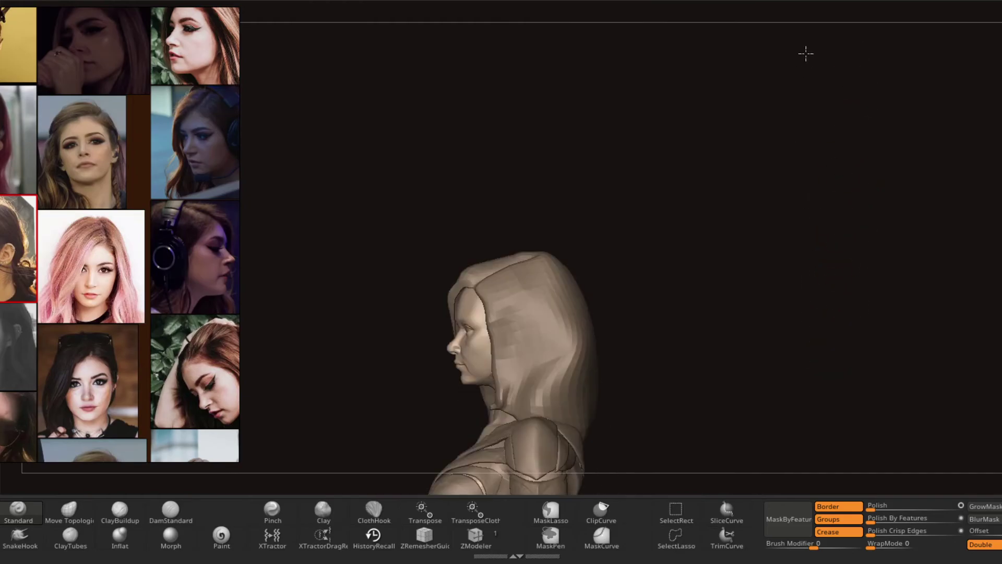
{"action": "mouse_move", "coordinate": [805, 53]}
{"action": "left_mouse_down"}
{"action": "mouse_move", "coordinate": [827, 284]}
{"action": "mouse_move", "coordinate": [823, 255]}
{"action": "mouse_move", "coordinate": [881, 266]}
{"action": "mouse_move", "coordinate": [873, 281]}
{"action": "mouse_move", "coordinate": [841, 177]}
{"action": "mouse_move", "coordinate": [837, 314]}
{"action": "mouse_move", "coordinate": [868, 141]}
{"action": "mouse_move", "coordinate": [882, 275]}
{"action": "mouse_move", "coordinate": [879, 248]}
{"action": "left_mouse_up"}
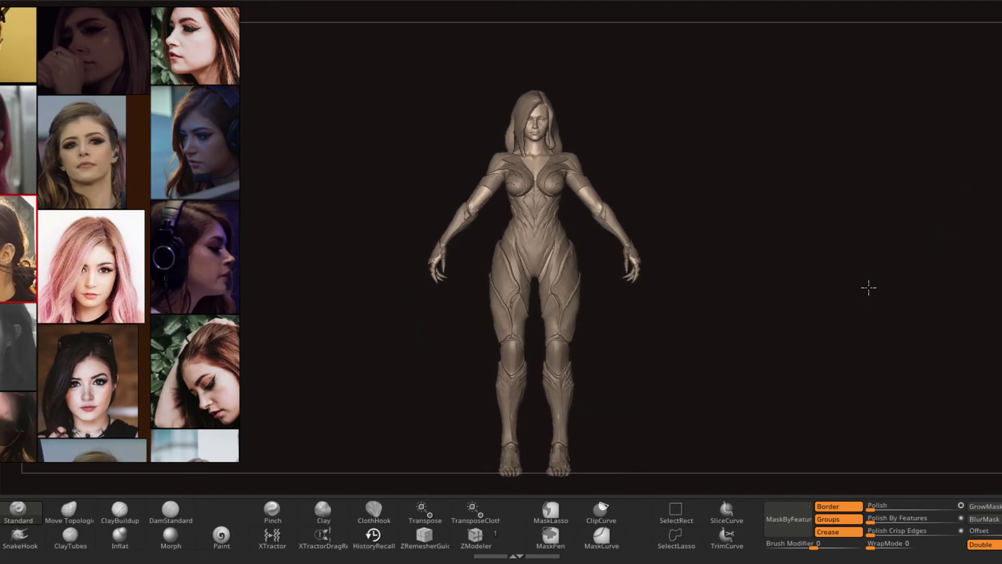
- Zoom in so the front-facing figure fills the canvas from head to feet
{"action": "mouse_move", "coordinate": [868, 286]}
{"action": "left_mouse_down", "text": "alt"}
{"action": "mouse_move", "coordinate": [883, 307]}
{"action": "mouse_move", "coordinate": [998, 237]}
{"action": "left_mouse_up", "text": "alt"}
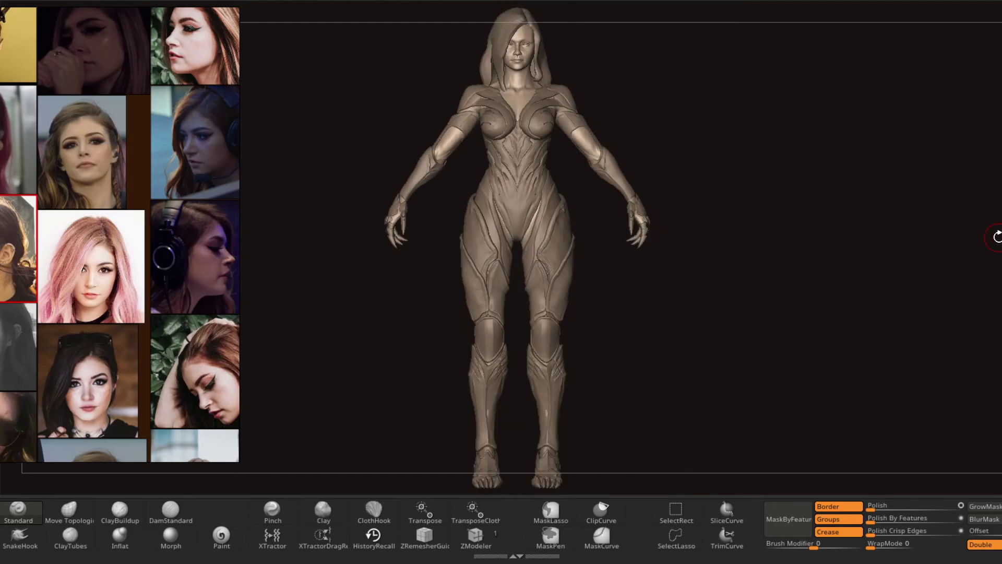